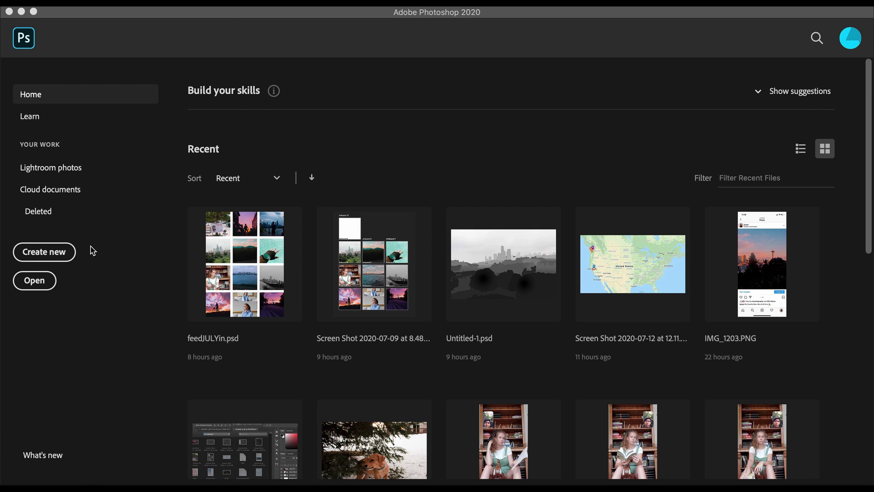
Compare the 4800×2000 Insta-3Spaces preset with the 1600×2000 InstaPost preset.
{"action": "left_click", "coordinate": [45, 250]}
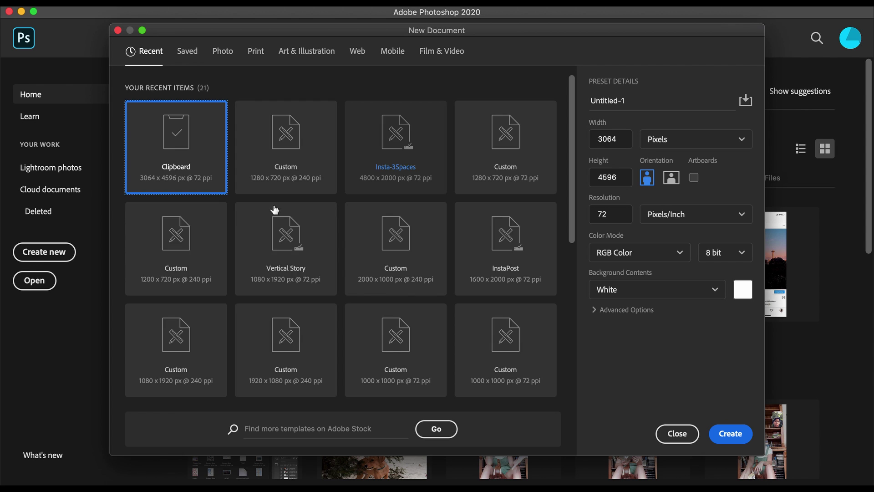
{"action": "left_click", "coordinate": [502, 143]}
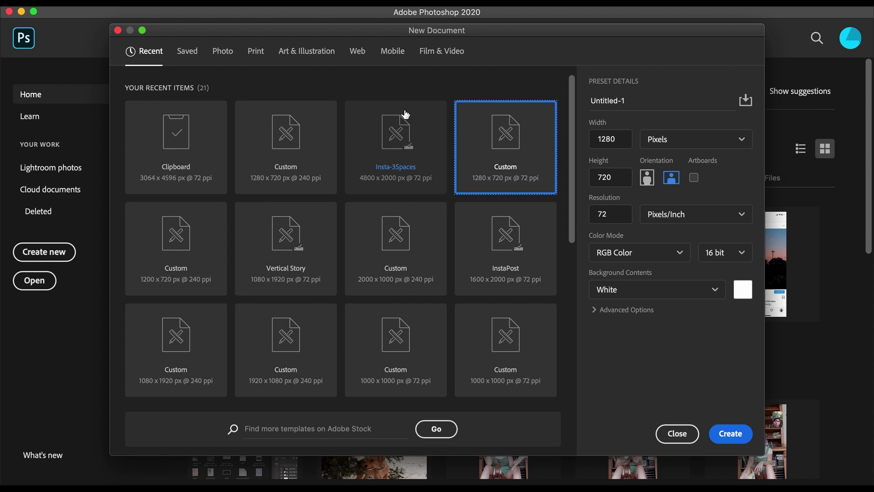
{"action": "left_click", "coordinate": [366, 122]}
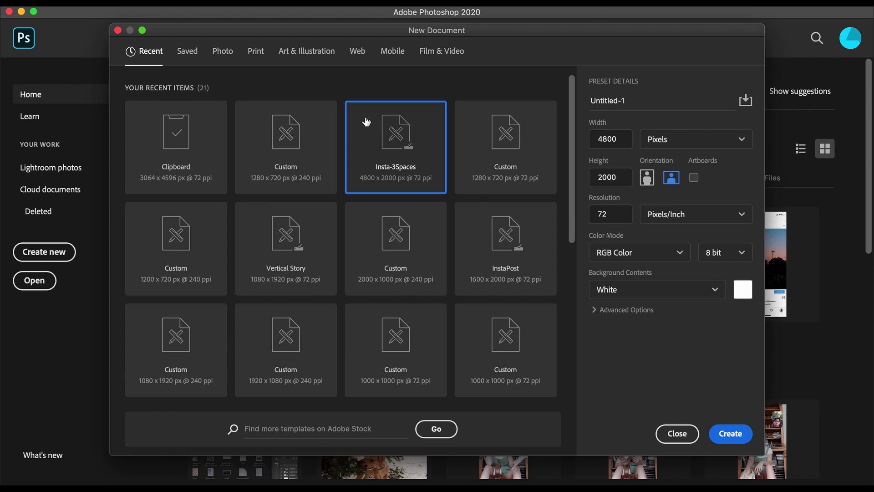
{"action": "left_click", "coordinate": [533, 235]}
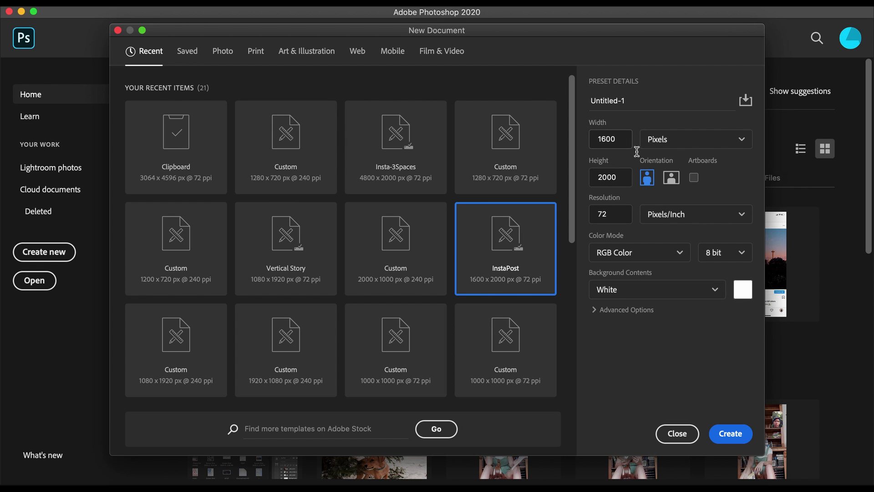
{"action": "left_click", "coordinate": [621, 142]}
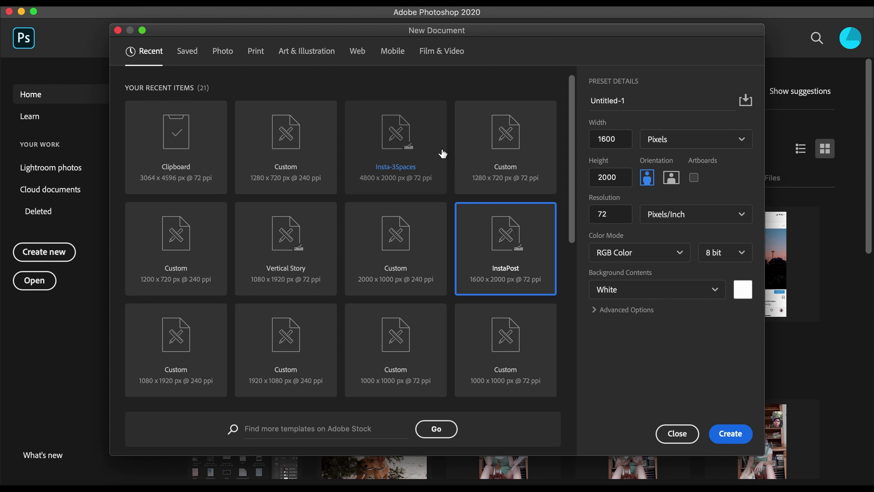
Create a 4800×2000 px landscape document from the Insta-3Spaces preset.
{"action": "left_click", "coordinate": [417, 151]}
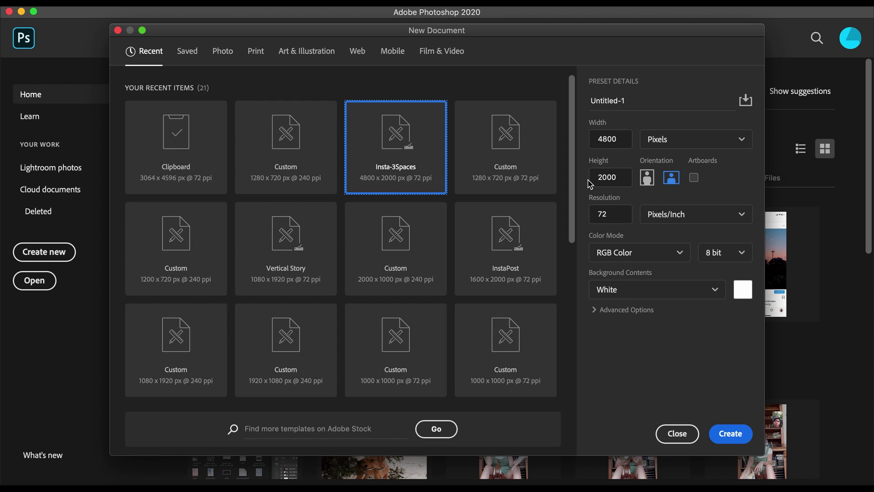
{"action": "left_click", "coordinate": [625, 309]}
{"action": "left_click", "coordinate": [649, 179]}
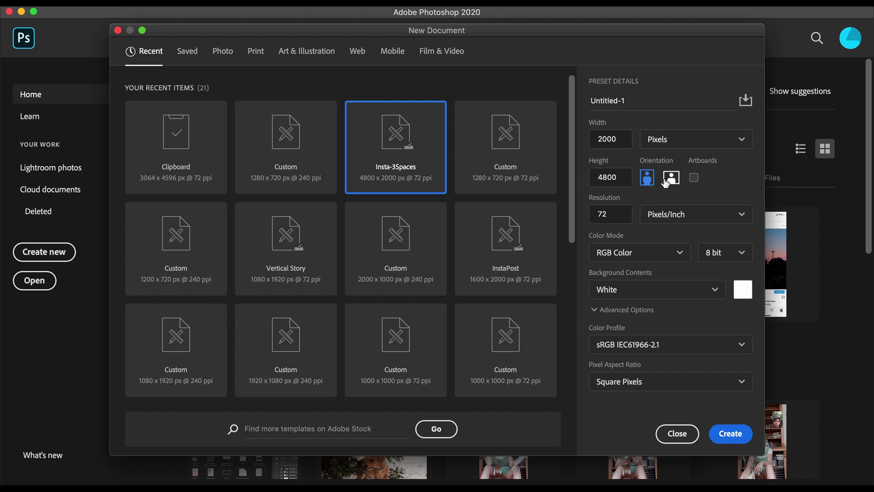
{"action": "left_click", "coordinate": [672, 178]}
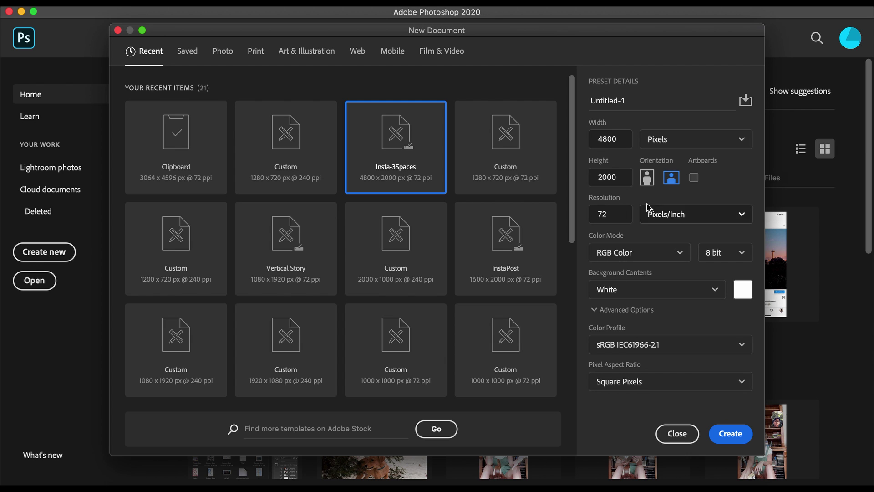
{"action": "left_click", "coordinate": [623, 311]}
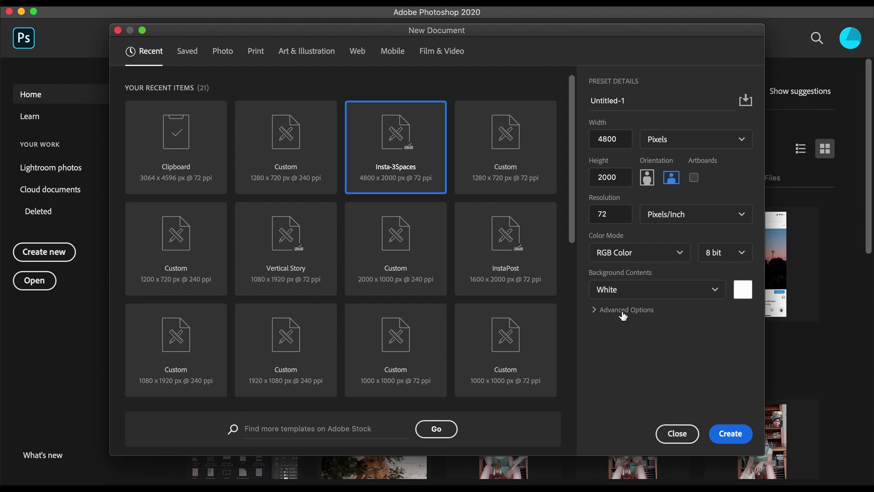
{"action": "left_click", "coordinate": [730, 434]}
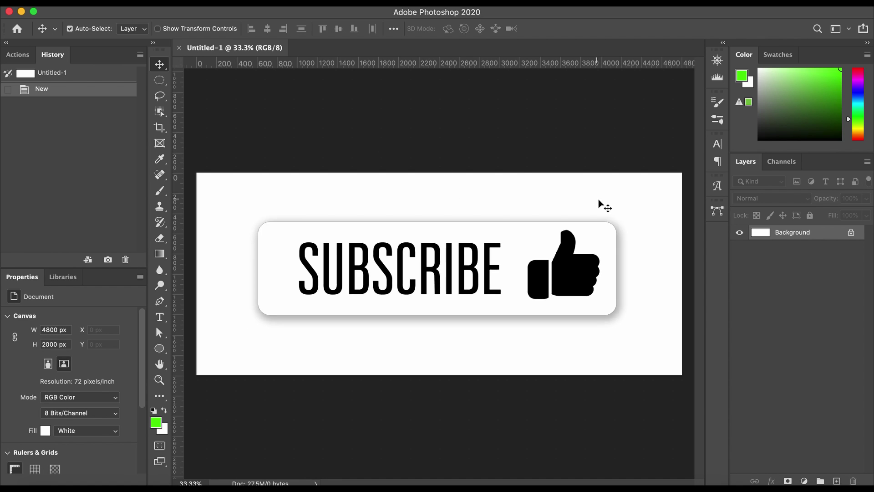
Start a New Guide Layout with the Custom preset and 3 columns.
{"action": "left_click", "coordinate": [333, 3]}
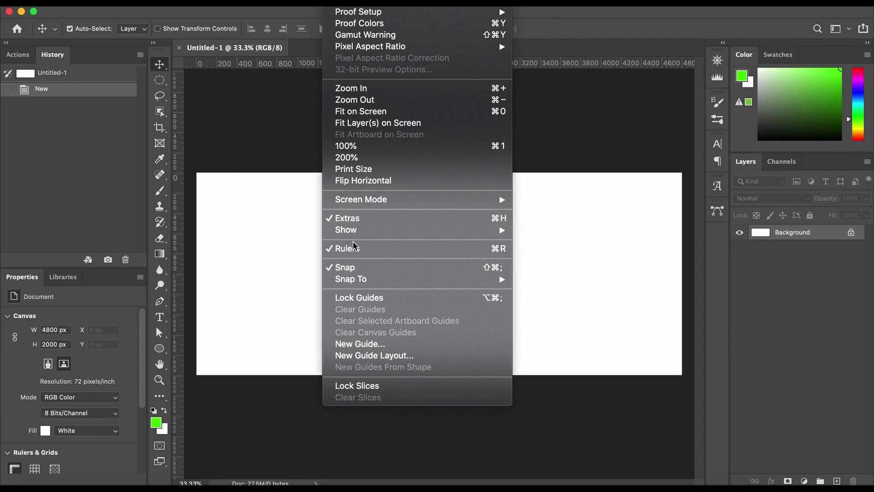
{"action": "left_click", "coordinate": [608, 109]}
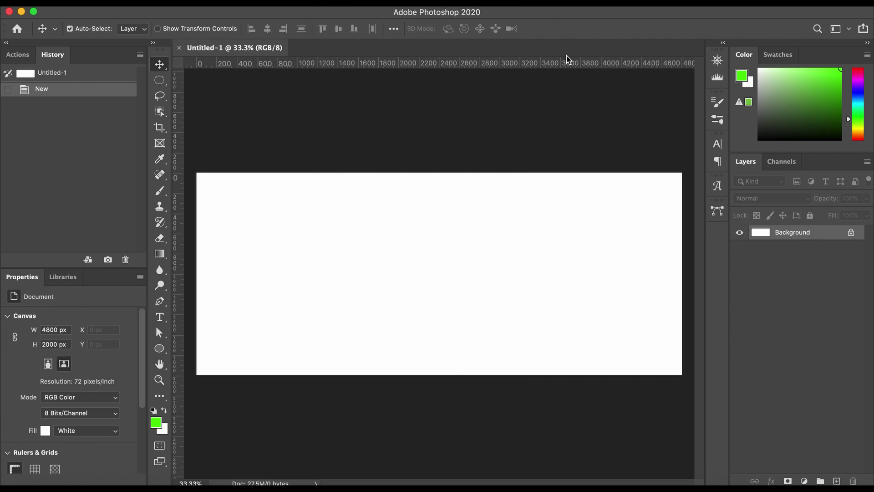
{"action": "left_click", "coordinate": [334, 2]}
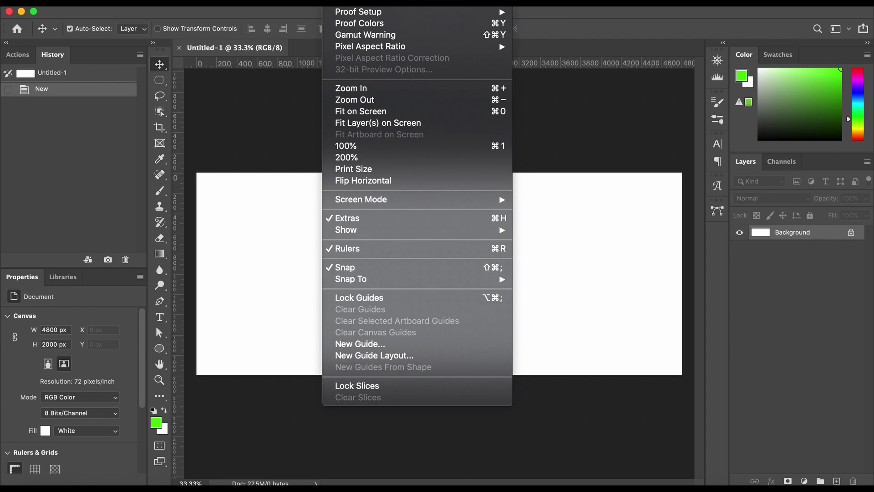
{"action": "left_click", "coordinate": [371, 356]}
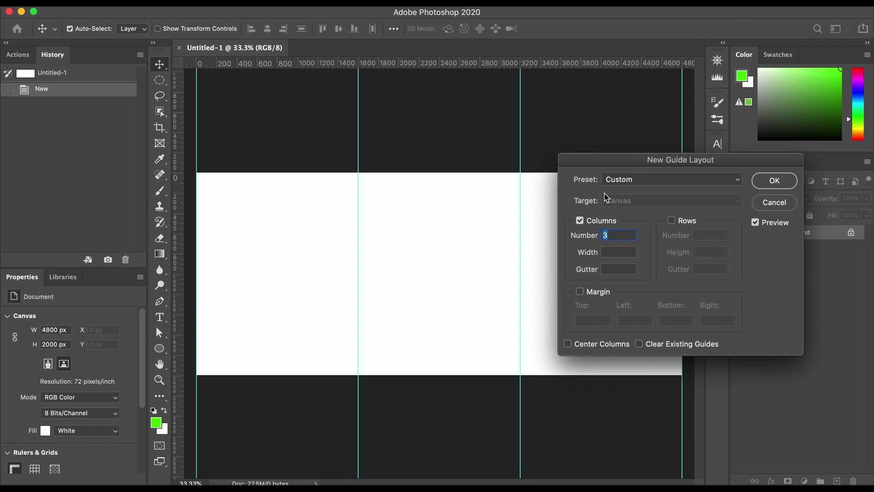
{"action": "left_click", "coordinate": [635, 180]}
{"action": "left_click", "coordinate": [638, 179]}
{"action": "left_click", "coordinate": [599, 224]}
{"action": "left_click", "coordinate": [599, 224]}
{"action": "double_click", "coordinate": [605, 236]}
Leave margins and rows off and apply the three-column guide layout.
{"action": "left_click", "coordinate": [597, 293]}
{"action": "left_click", "coordinate": [597, 292]}
{"action": "left_click", "coordinate": [675, 224]}
{"action": "left_click", "coordinate": [675, 223]}
{"action": "left_click", "coordinate": [688, 222]}
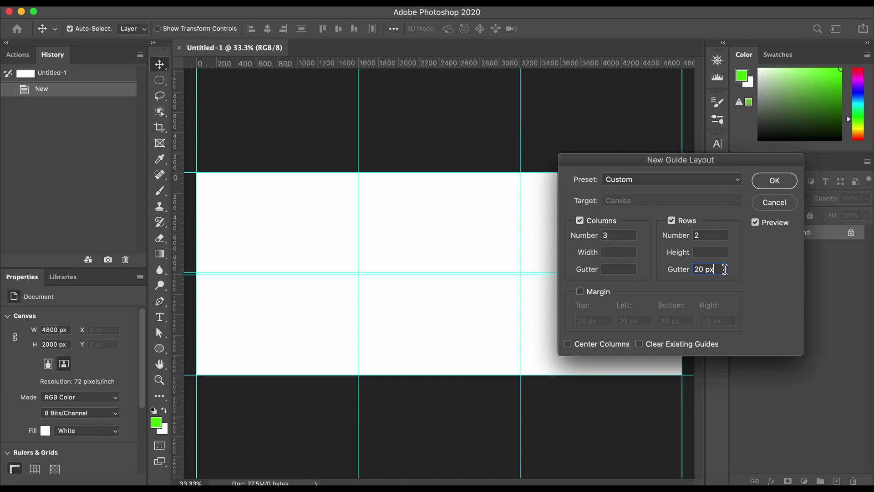
{"action": "left_click_drag", "start_coordinate": [725, 269], "coordinate": [655, 270]}
{"action": "key", "text": "BackSpace"}
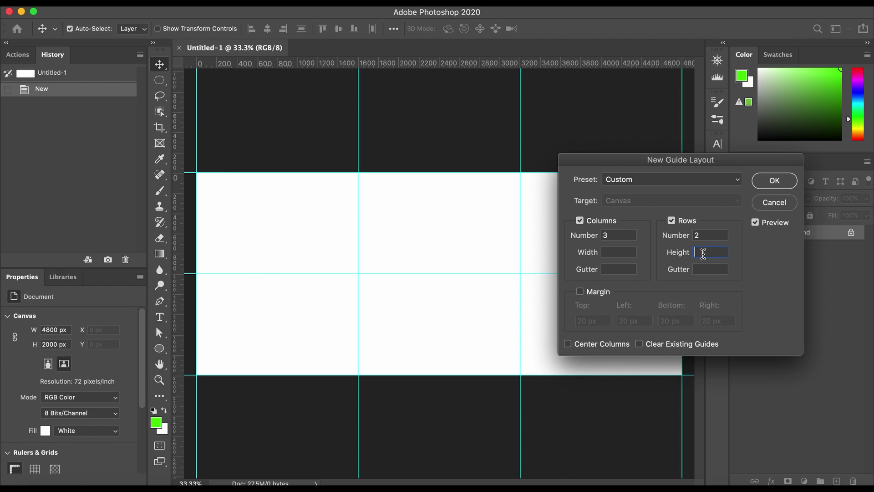
{"action": "left_click", "coordinate": [671, 221]}
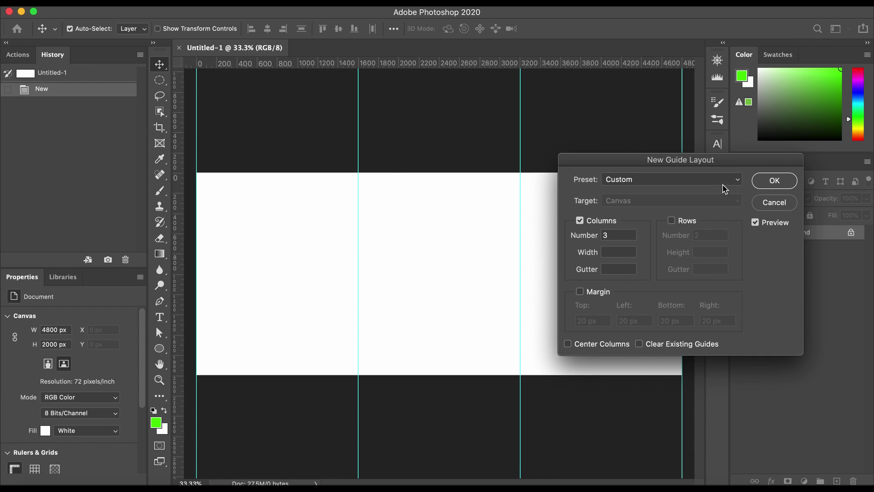
{"action": "left_click", "coordinate": [770, 182]}
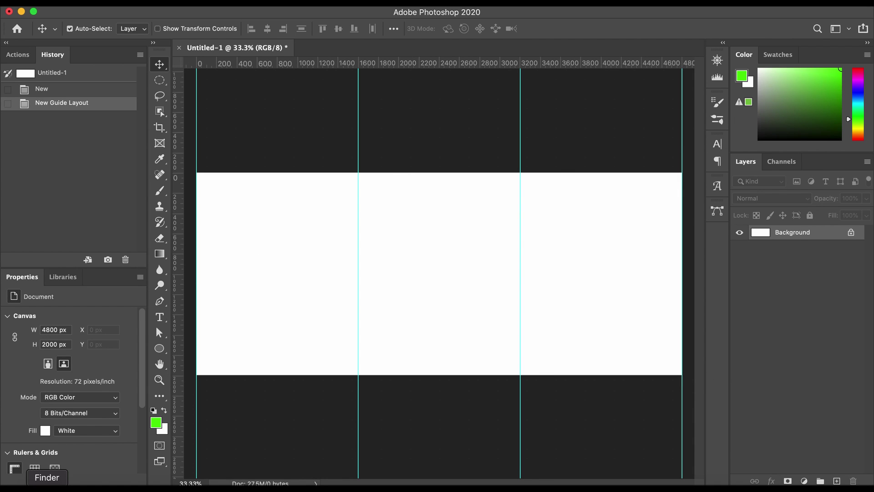
Place the three sunset photos from carosoul, moving F-302 left and F-301 right.
{"action": "left_click", "coordinate": [47, 488]}
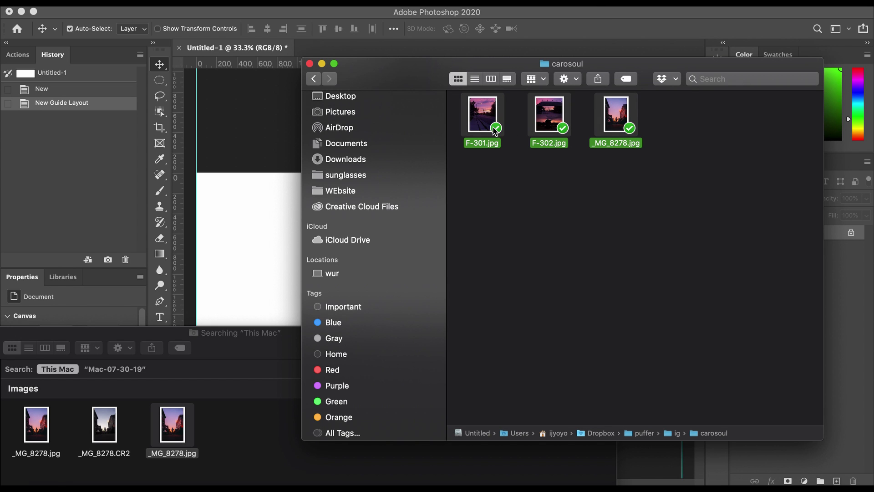
{"action": "left_click_drag", "start_coordinate": [495, 132], "coordinate": [232, 237]}
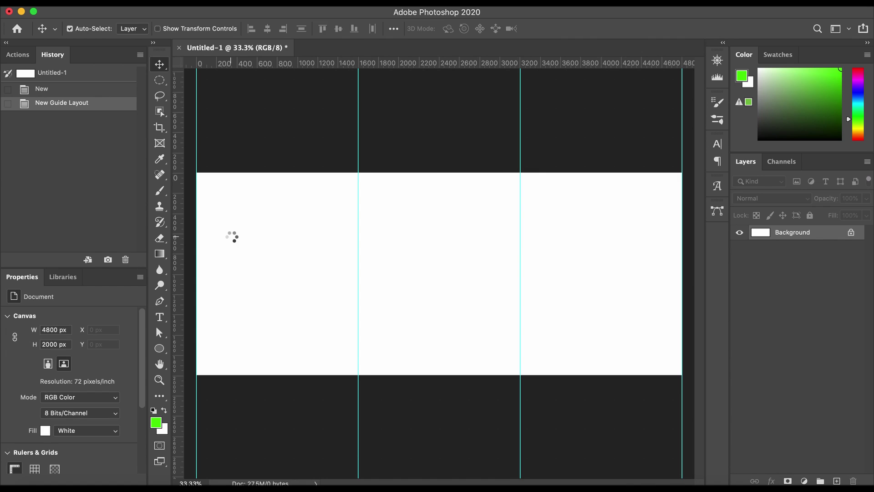
{"action": "key", "text": "Return"}
{"action": "key", "text": "Return"}
{"action": "key", "text": "Return"}
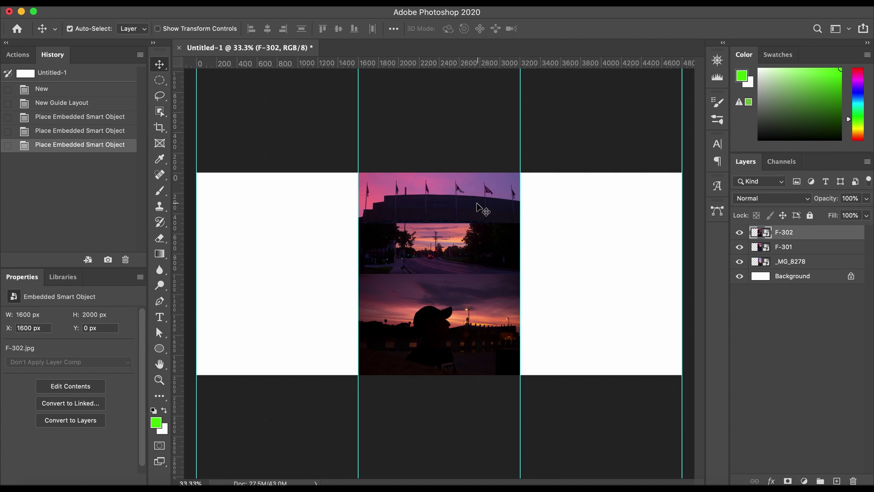
{"action": "left_click_drag", "start_coordinate": [411, 235], "coordinate": [250, 235]}
{"action": "left_click_drag", "start_coordinate": [471, 267], "coordinate": [631, 266]}
Enlarge _MG_8278, stack it above F-302, and fit it into the middle slide.
{"action": "left_click", "coordinate": [504, 279]}
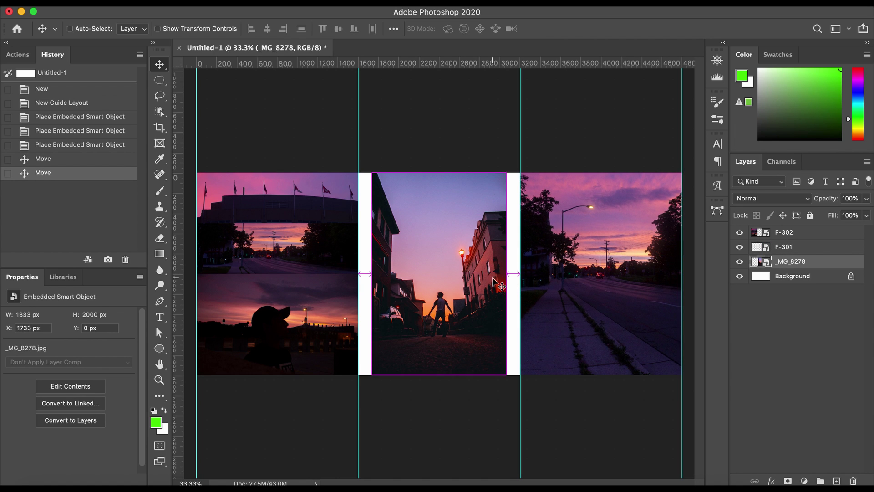
{"action": "key", "text": "ctrl+t"}
{"action": "left_click_drag", "start_coordinate": [506, 172], "coordinate": [634, 55]}
{"action": "key", "text": "Return"}
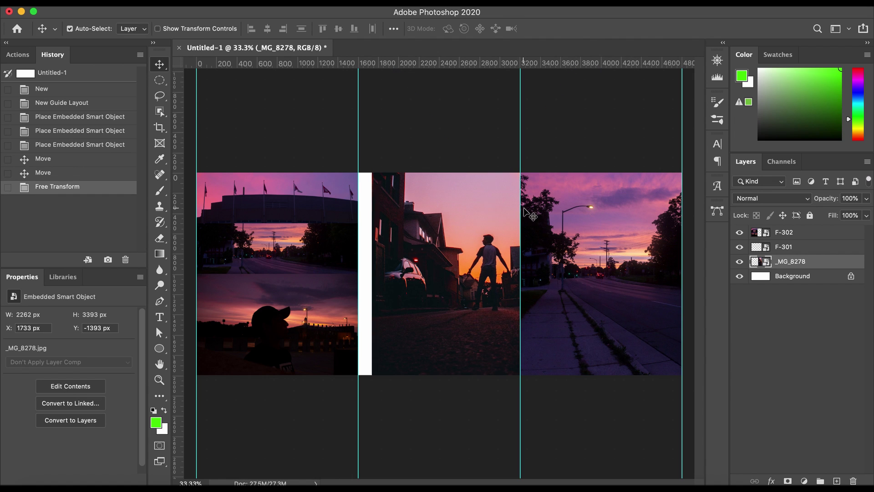
{"action": "left_click_drag", "start_coordinate": [524, 205], "coordinate": [485, 241]}
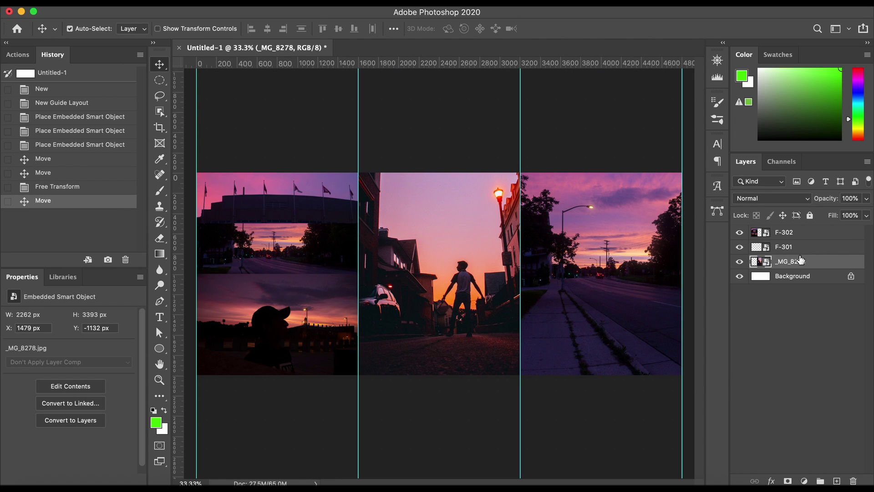
{"action": "left_click_drag", "start_coordinate": [800, 264], "coordinate": [801, 231]}
{"action": "left_click_drag", "start_coordinate": [488, 295], "coordinate": [499, 280]}
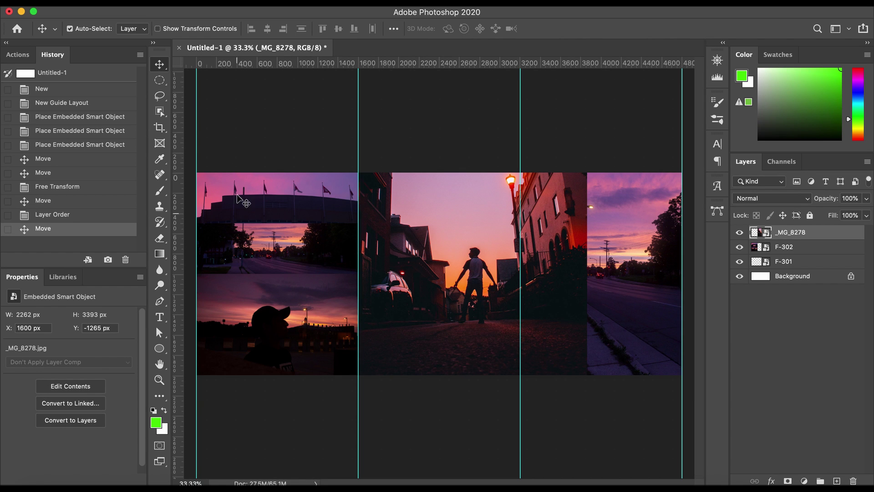
Switch to the Rectangular Marquee tool and try a small selection on the left slide.
{"action": "left_click", "coordinate": [164, 85]}
{"action": "left_click", "coordinate": [186, 79]}
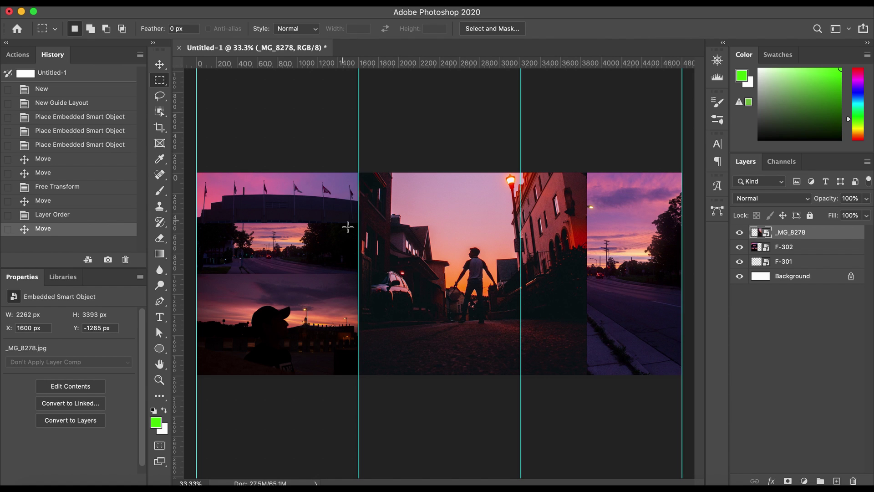
{"action": "left_click", "coordinate": [93, 2]}
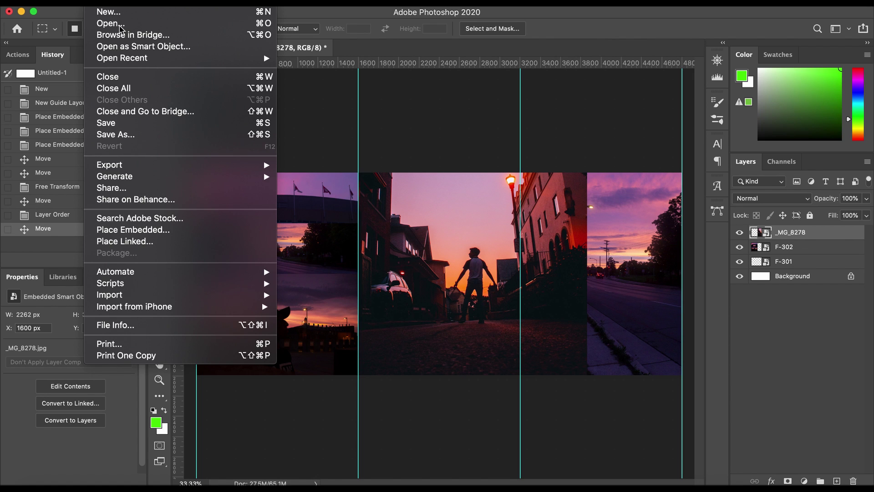
{"action": "left_click", "coordinate": [397, 253]}
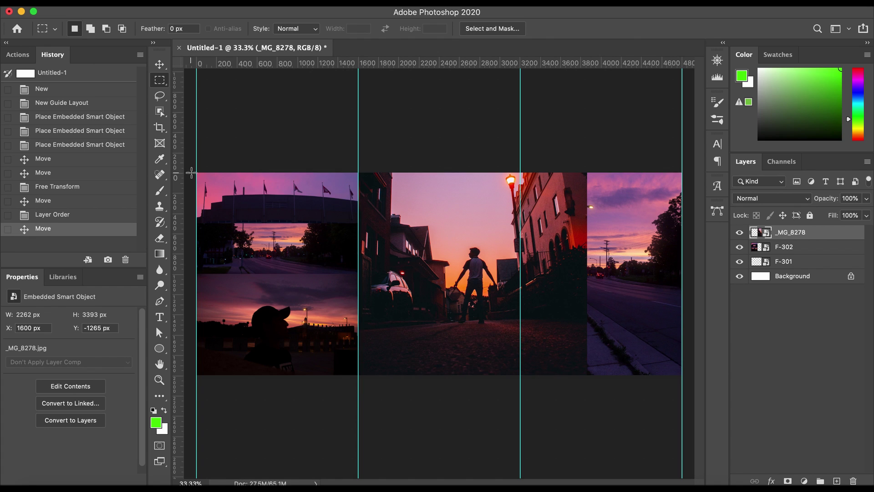
{"action": "mouse_move", "coordinate": [196, 172]}
{"action": "left_mouse_down"}
{"action": "mouse_move", "coordinate": [340, 391]}
{"action": "mouse_move", "coordinate": [357, 384]}
{"action": "mouse_move", "coordinate": [209, 167]}
{"action": "left_mouse_up"}
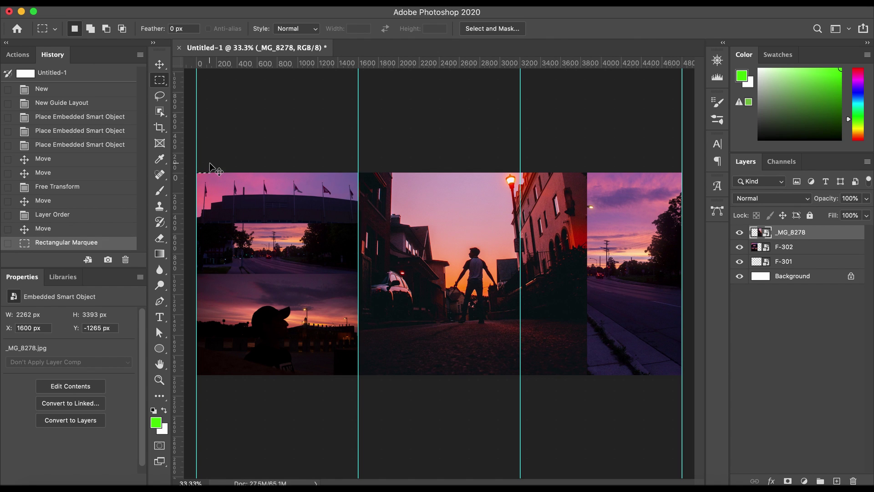
{"action": "left_click", "coordinate": [213, 169]}
Draw a rough selection of the left slide, clear it, and check the View menu.
{"action": "left_click", "coordinate": [155, 61]}
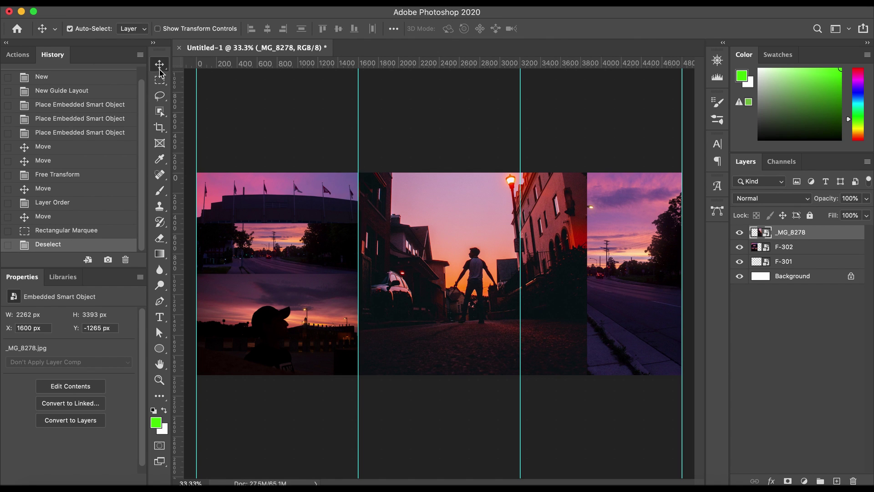
{"action": "left_click", "coordinate": [163, 81]}
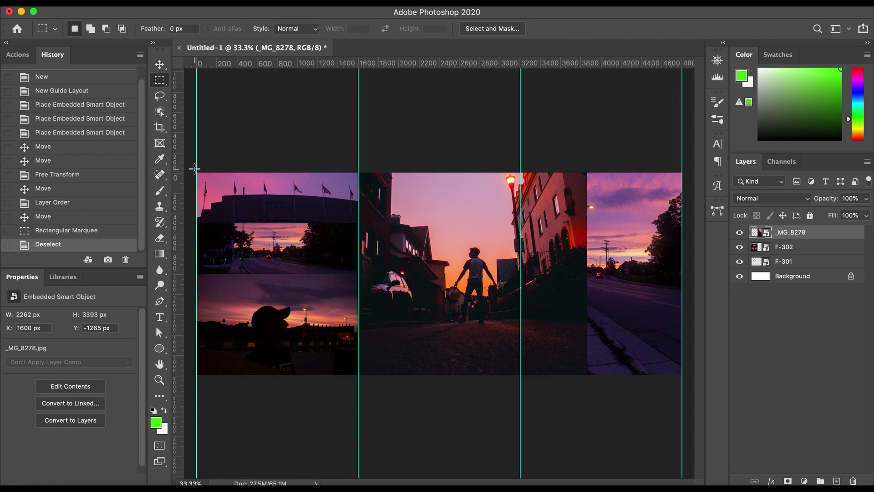
{"action": "left_click_drag", "start_coordinate": [194, 171], "coordinate": [354, 370]}
{"action": "left_click", "coordinate": [370, 351]}
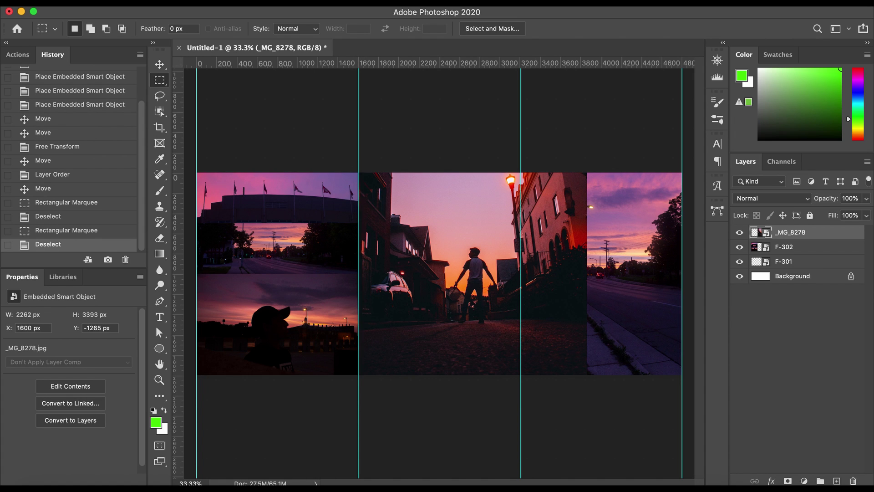
{"action": "left_click", "coordinate": [335, 2]}
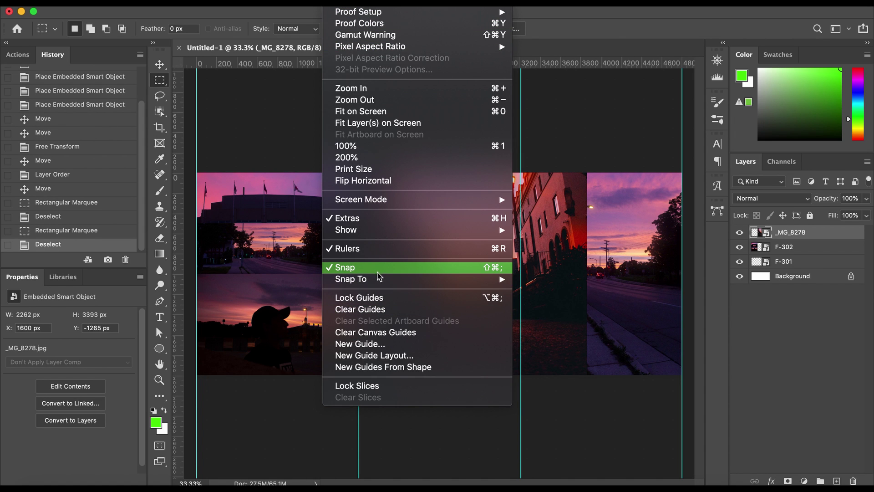
Enable snapping and crop to the left 1600 px slide, deleting cropped pixels.
{"action": "left_click", "coordinate": [378, 267]}
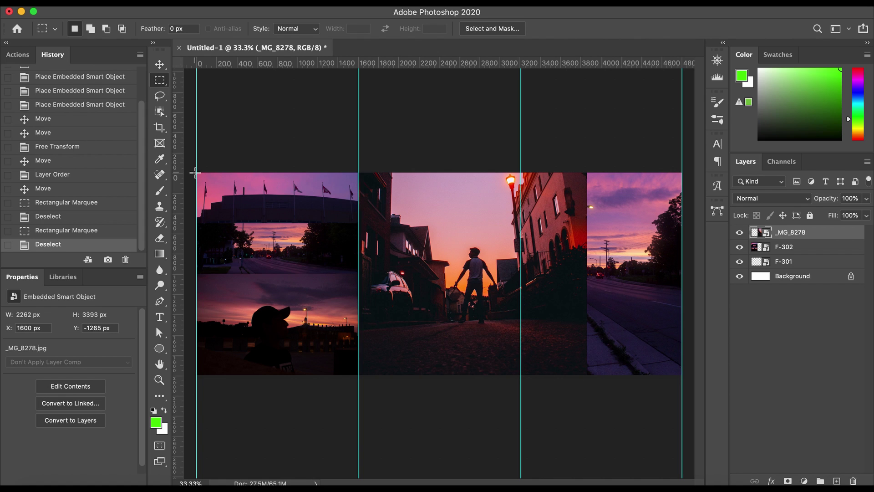
{"action": "left_click_drag", "start_coordinate": [195, 173], "coordinate": [365, 380]}
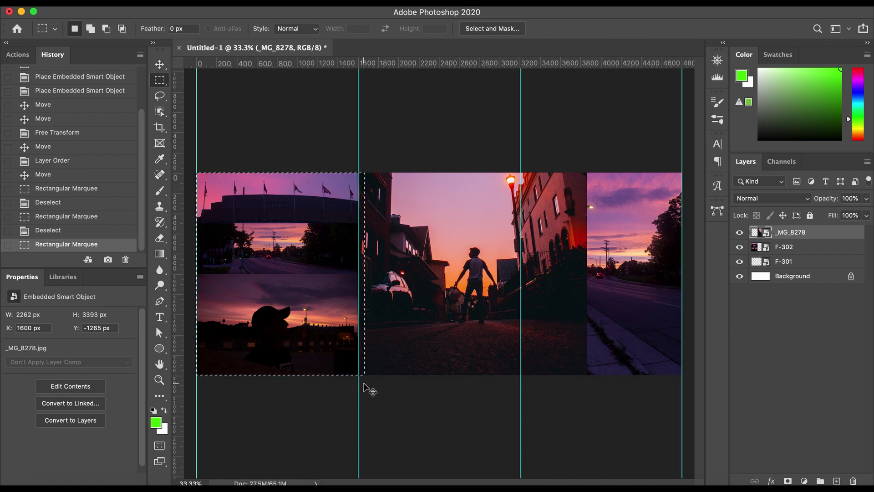
{"action": "left_click", "coordinate": [357, 382]}
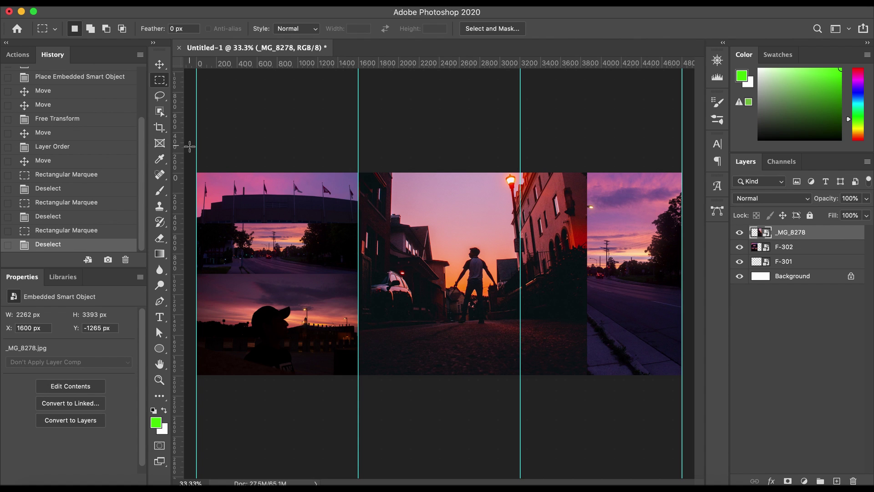
{"action": "left_click_drag", "start_coordinate": [194, 173], "coordinate": [362, 382]}
{"action": "key", "text": "c"}
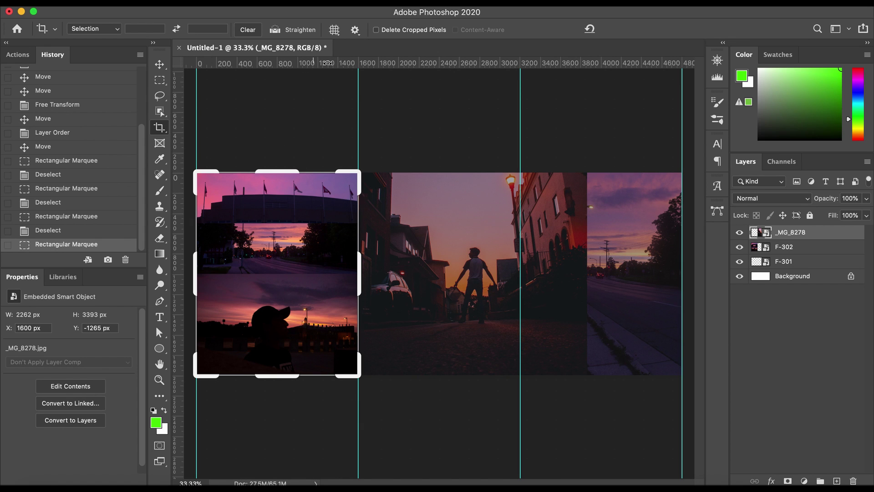
{"action": "left_click", "coordinate": [392, 31]}
{"action": "key", "text": "Return"}
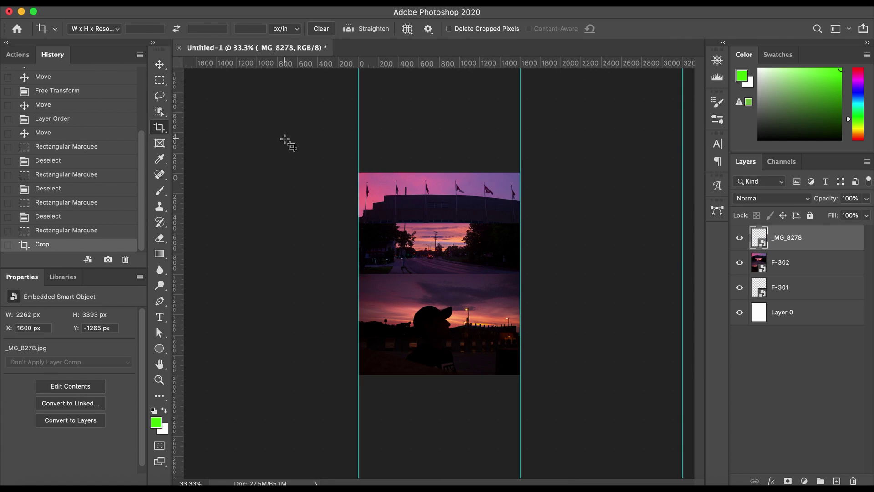
Save the slide as maximum-quality Untitled-1.jpg in carosoul, then step back in History.
{"action": "key", "text": "v"}
{"action": "left_click", "coordinate": [93, 2]}
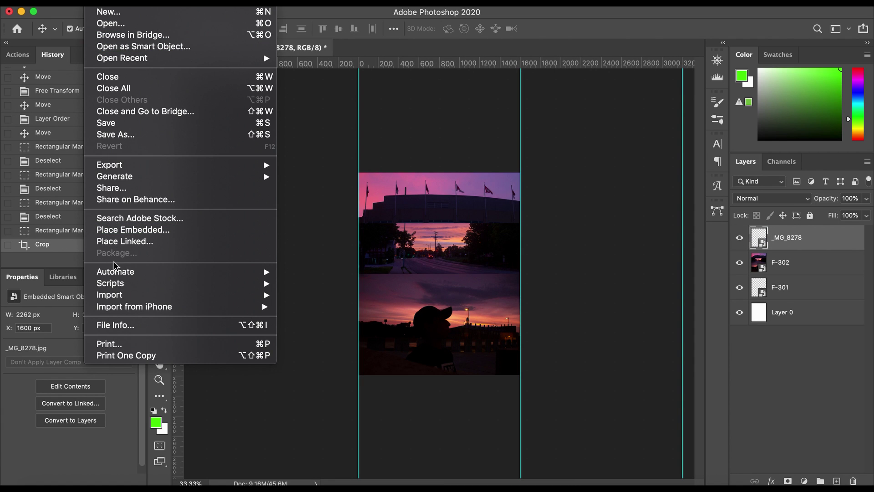
{"action": "left_click", "coordinate": [124, 124]}
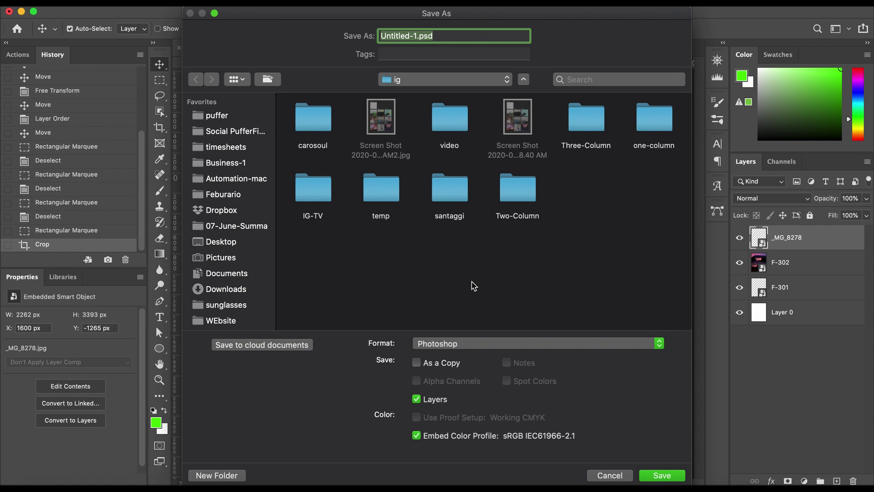
{"action": "left_click", "coordinate": [451, 345]}
{"action": "left_click", "coordinate": [438, 420]}
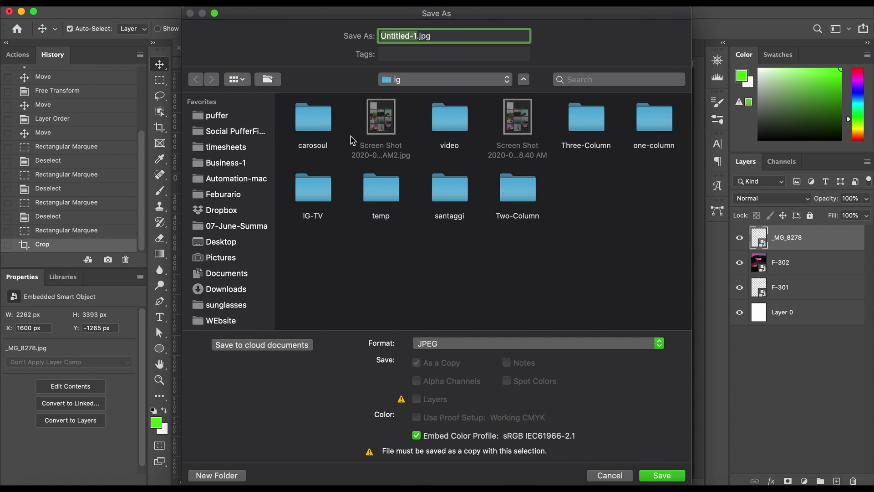
{"action": "double_click", "coordinate": [313, 110]}
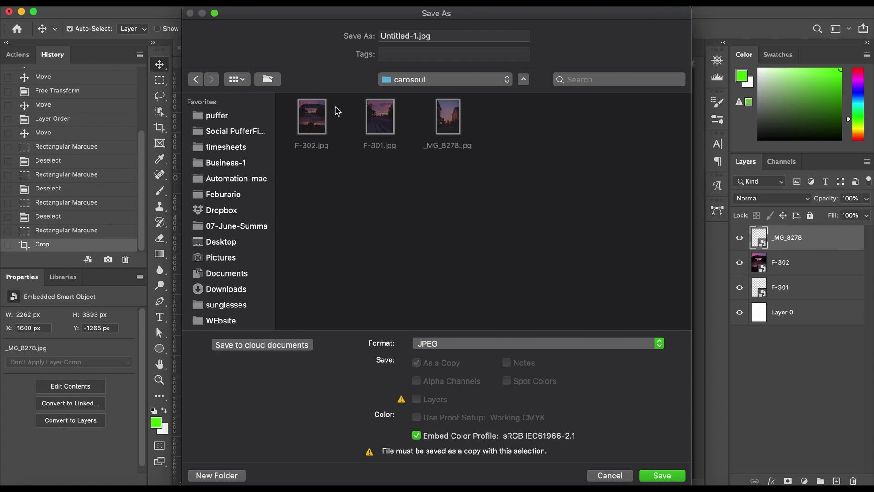
{"action": "left_click", "coordinate": [662, 475]}
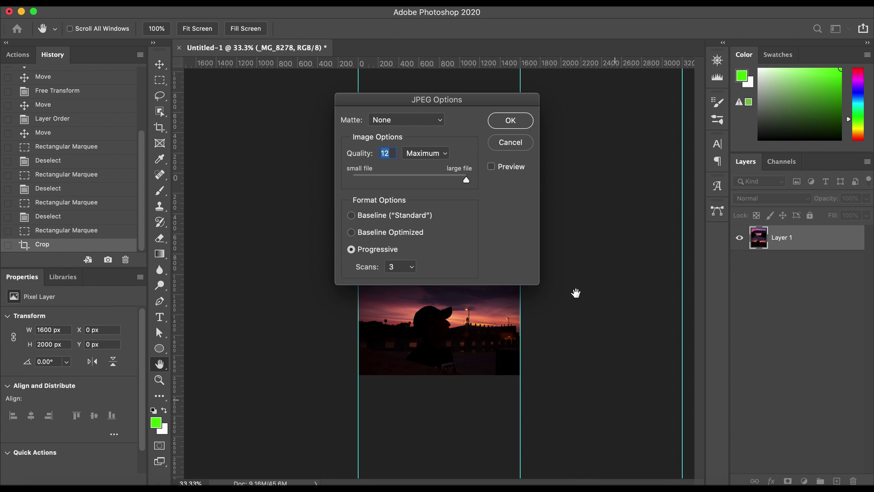
{"action": "left_click", "coordinate": [511, 118]}
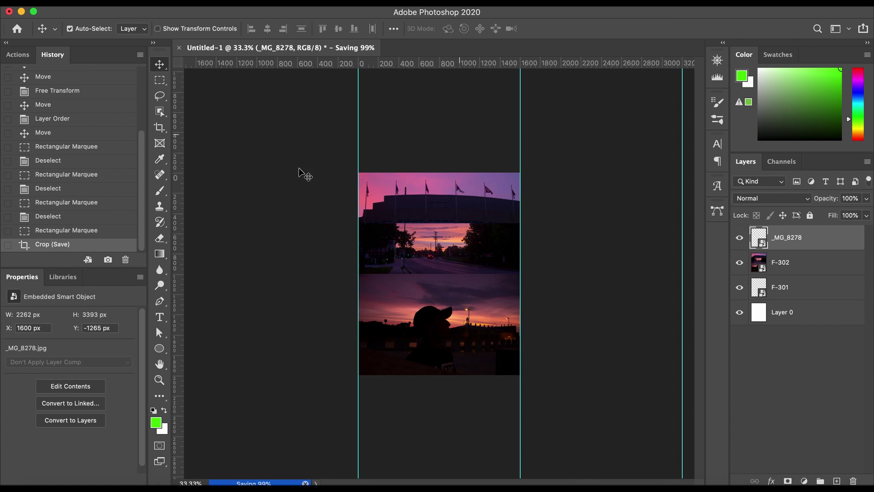
{"action": "left_click", "coordinate": [57, 229]}
Restore the full canvas by undoing the crop and dropping the selection.
{"action": "left_click", "coordinate": [49, 248]}
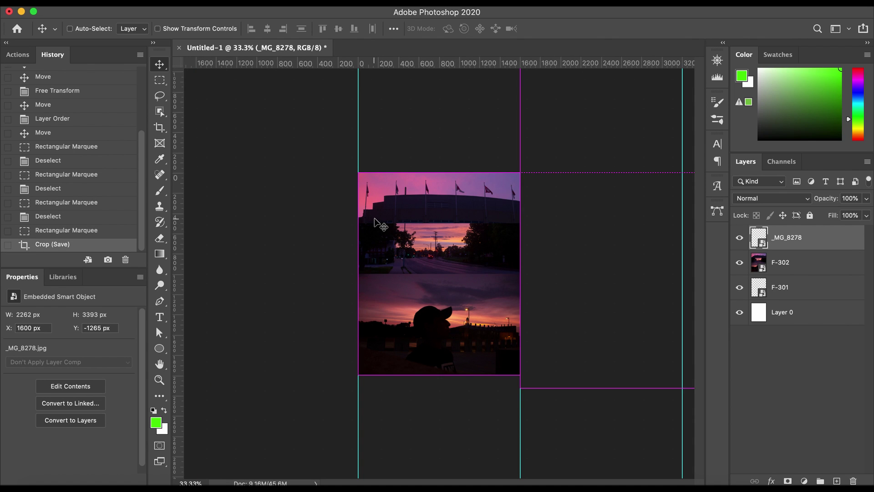
{"action": "key", "text": "super+z"}
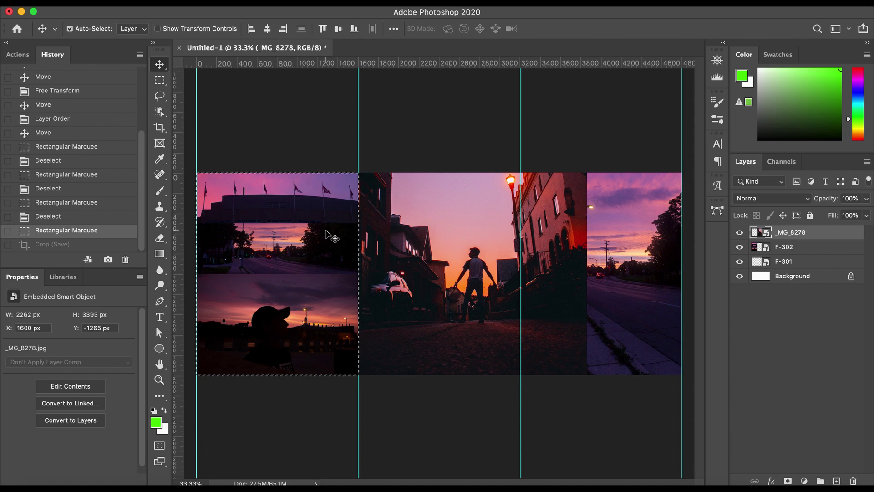
{"action": "key", "text": "super+d"}
{"action": "key", "text": "c"}
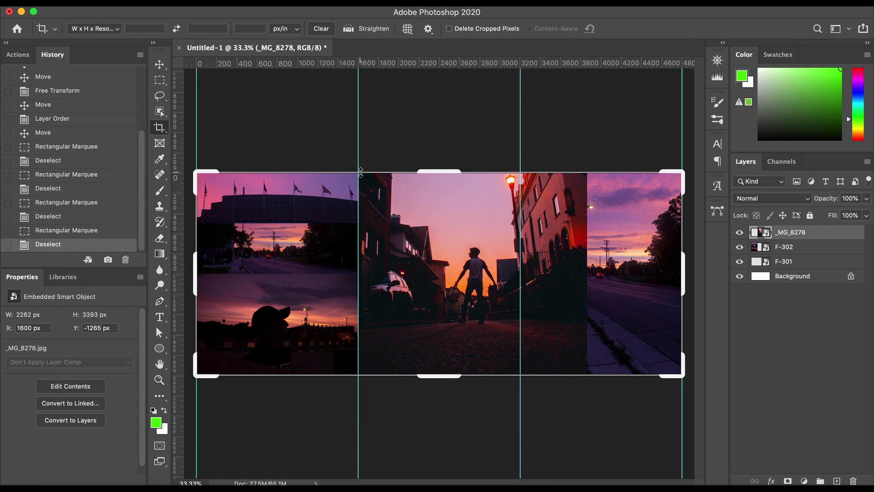
{"action": "key", "text": "v"}
Select the middle slide between the guides and crop the canvas to it.
{"action": "left_click", "coordinate": [159, 80]}
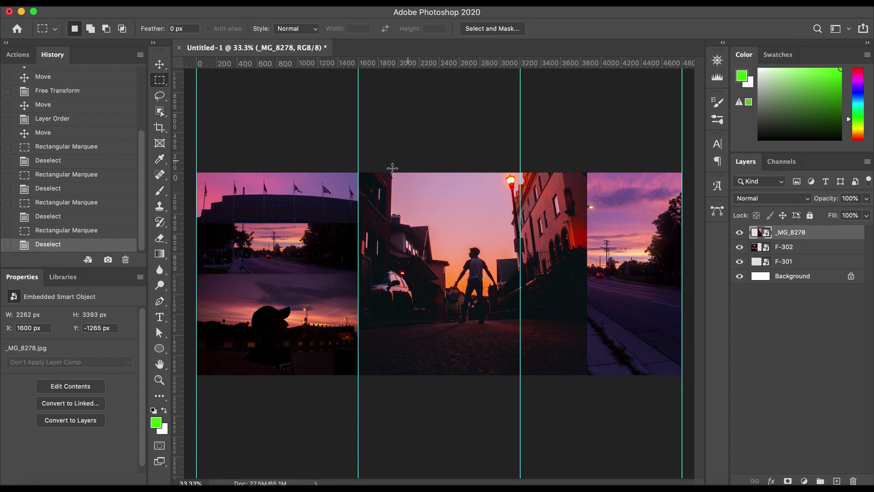
{"action": "left_click_drag", "start_coordinate": [359, 173], "coordinate": [519, 376]}
{"action": "key", "text": "c"}
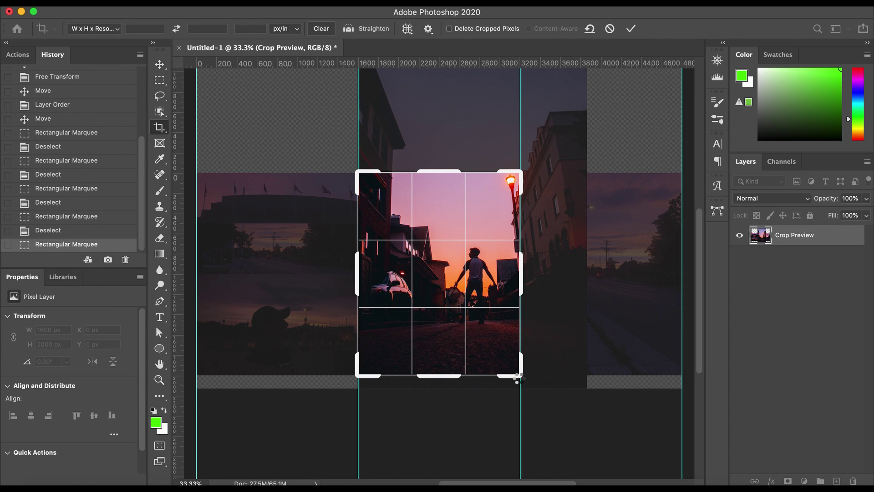
{"action": "key", "text": "Return"}
Save the middle slide as a Medium-quality JPEG, replacing Untitled-1.jpg.
{"action": "key", "text": "v"}
{"action": "key", "text": "super"}
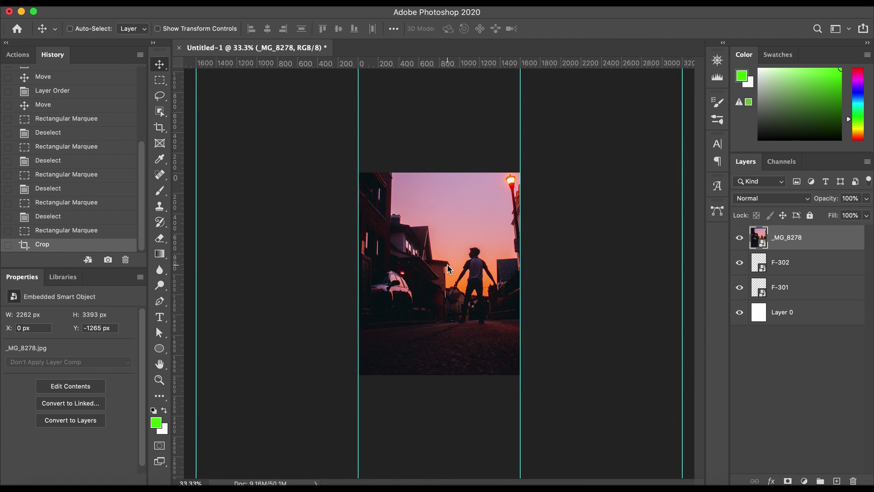
{"action": "key", "text": "super+shift+s"}
{"action": "left_click", "coordinate": [424, 343]}
{"action": "left_click", "coordinate": [419, 387]}
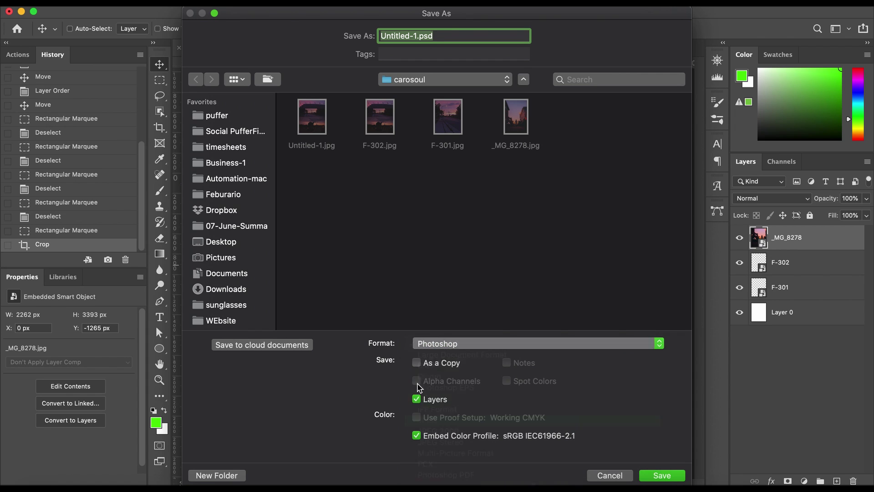
{"action": "left_click", "coordinate": [673, 478]}
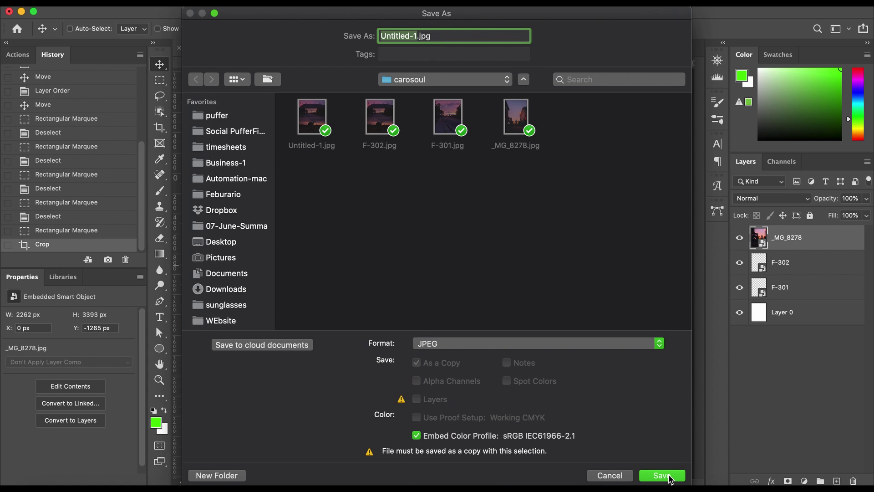
{"action": "left_click", "coordinate": [518, 90]}
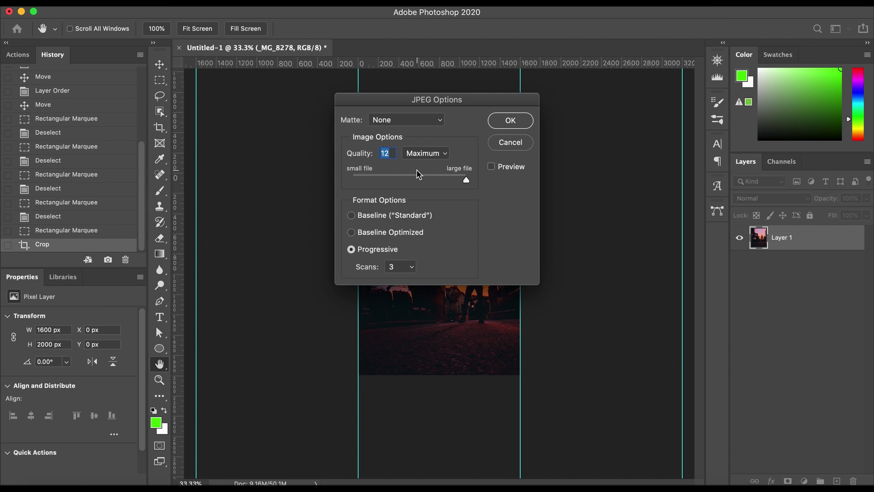
{"action": "left_click", "coordinate": [418, 176]}
{"action": "left_click", "coordinate": [510, 121]}
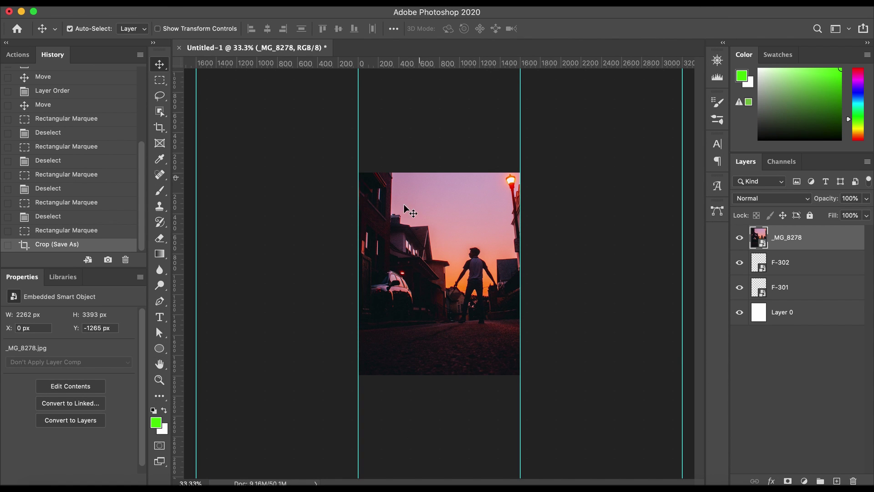
Restore the canvas and crop it to the right-hand slide from guide to edge.
{"action": "left_click", "coordinate": [105, 233]}
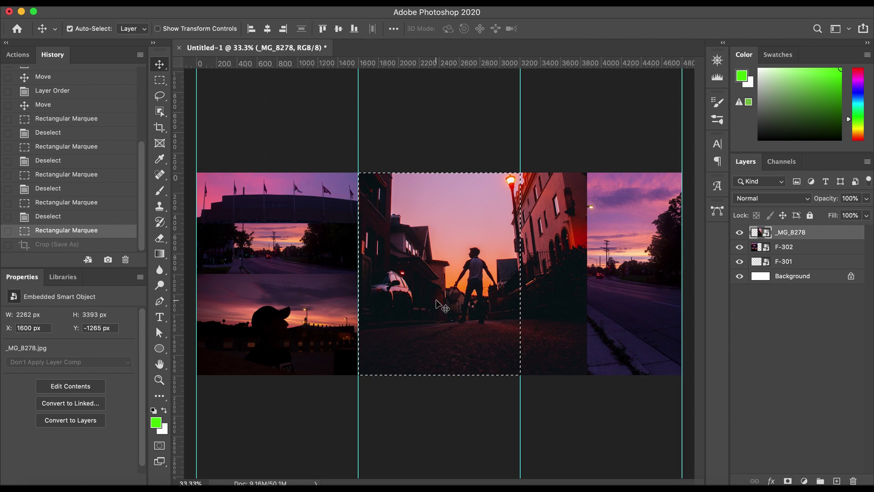
{"action": "key", "text": "ctrl+d"}
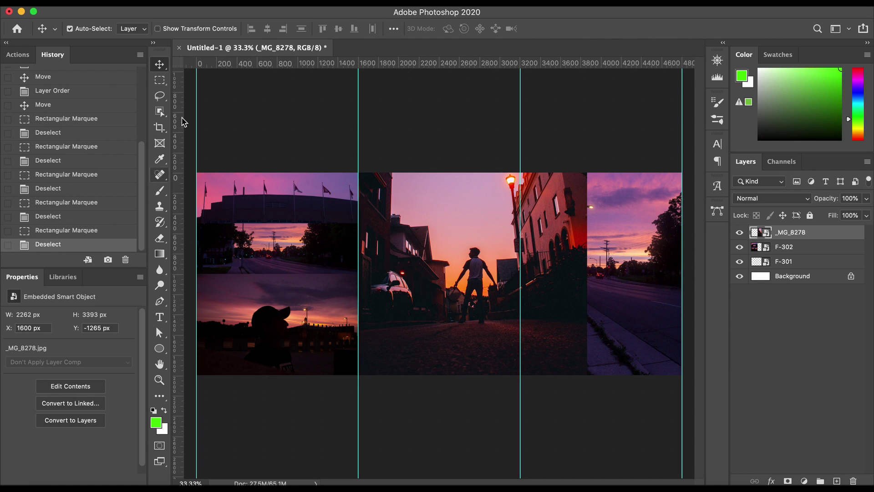
{"action": "left_click", "coordinate": [160, 80]}
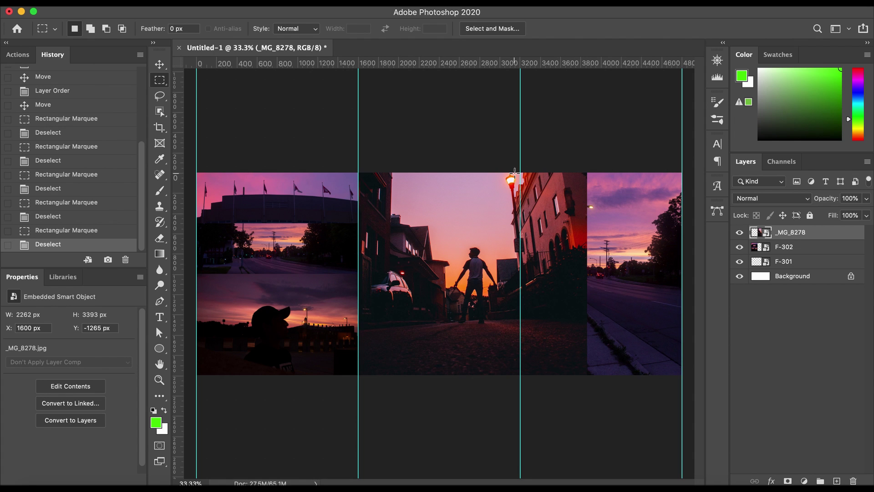
{"action": "left_click_drag", "start_coordinate": [522, 170], "coordinate": [681, 395]}
{"action": "key", "text": "c"}
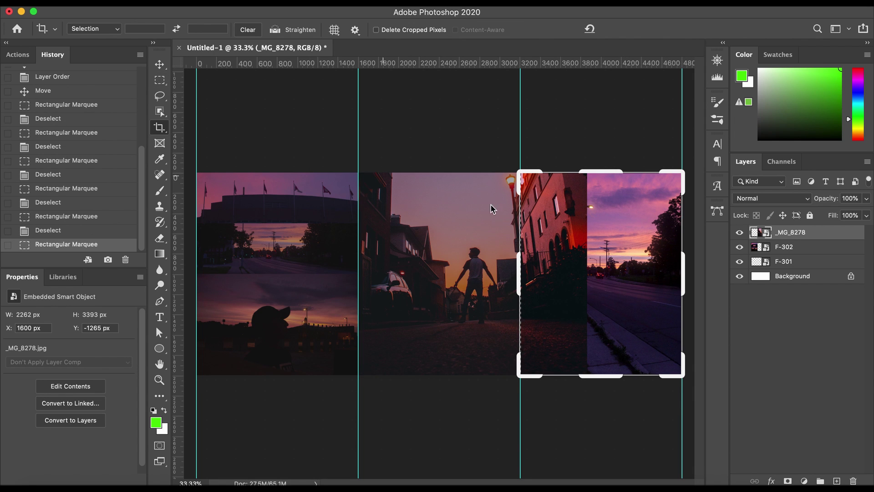
{"action": "left_click", "coordinate": [535, 301]}
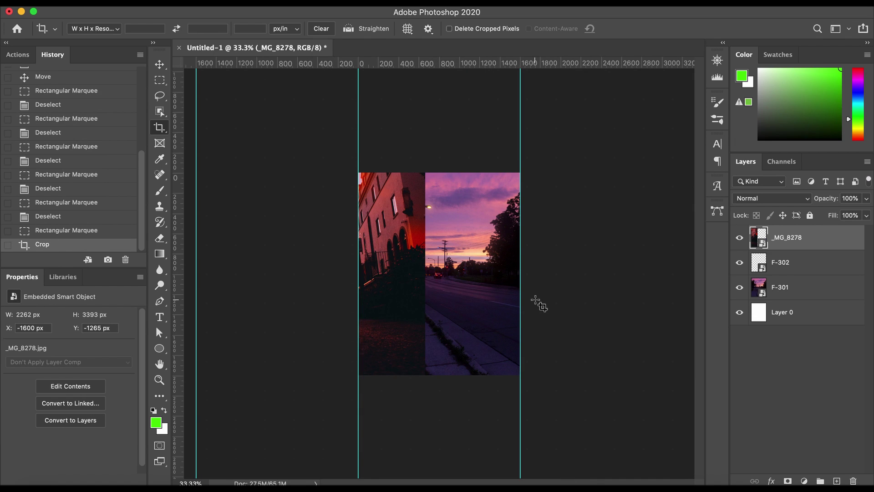
Save the right slide as JPEG, replacing Untitled-1.jpg and Untitled-1 copy.jpg.
{"action": "key", "text": "super+shift+s"}
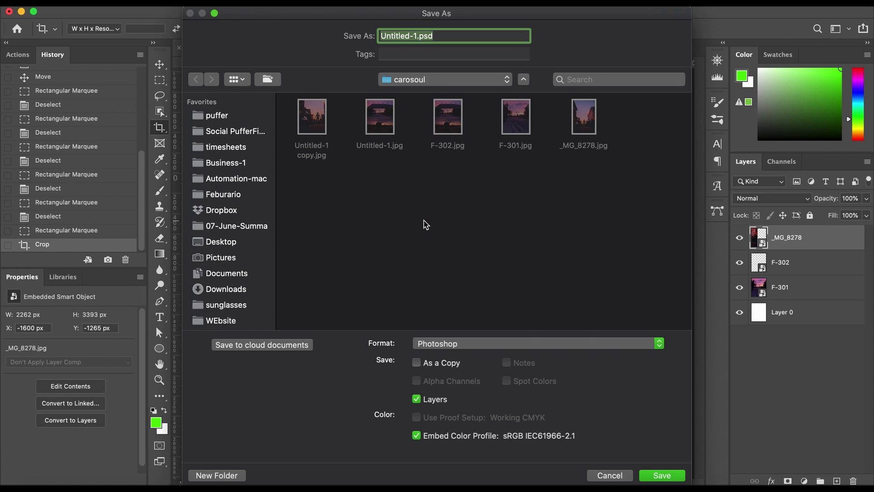
{"action": "left_click", "coordinate": [439, 345]}
{"action": "left_click", "coordinate": [443, 424]}
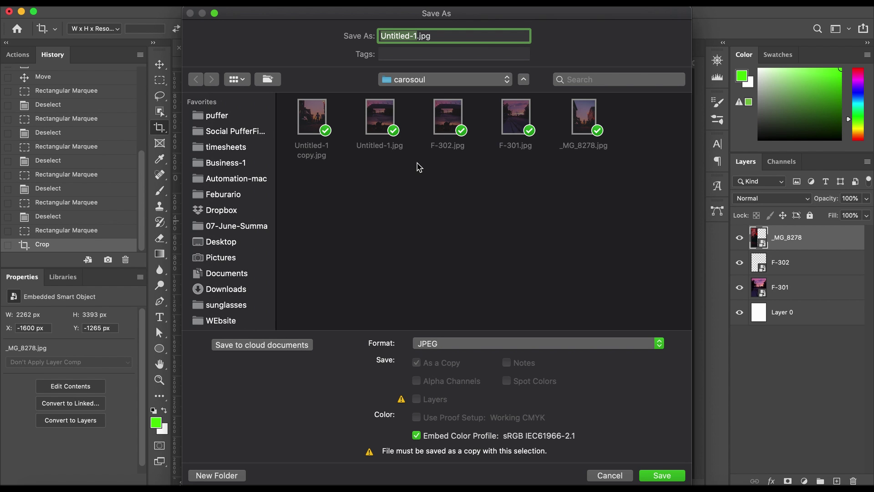
{"action": "left_click", "coordinate": [649, 476]}
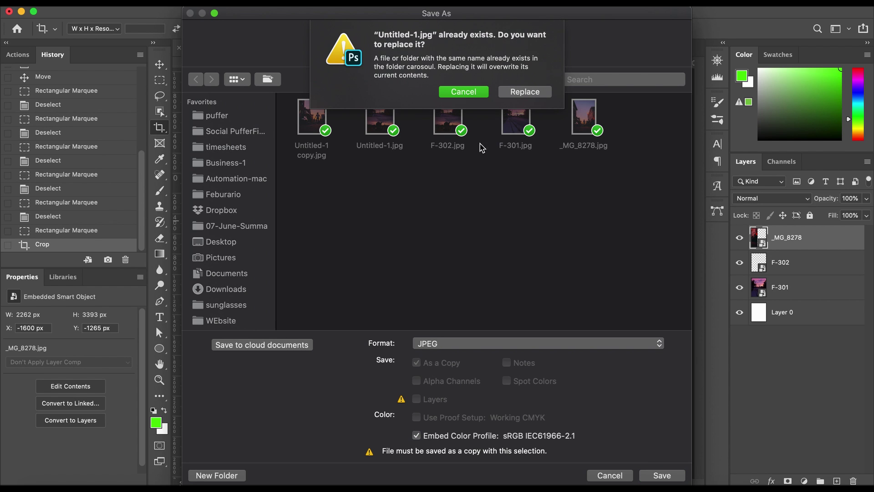
{"action": "left_click", "coordinate": [522, 97]}
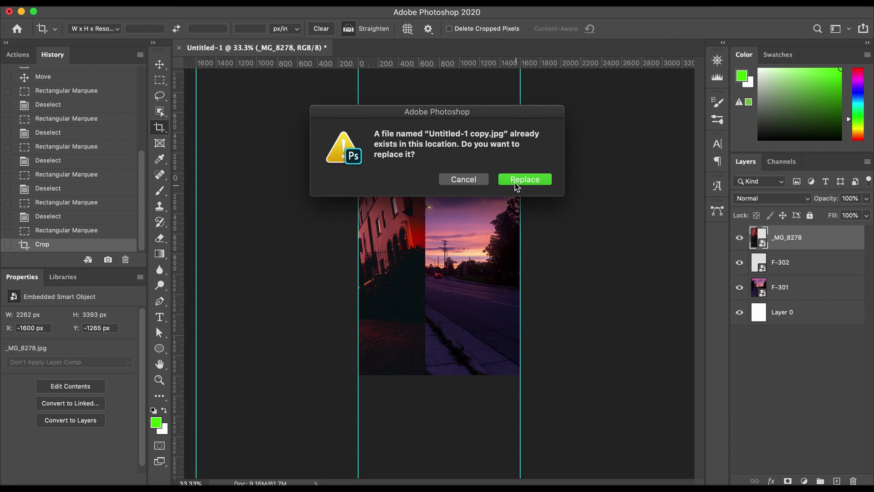
{"action": "left_click", "coordinate": [515, 182]}
{"action": "left_click", "coordinate": [513, 120]}
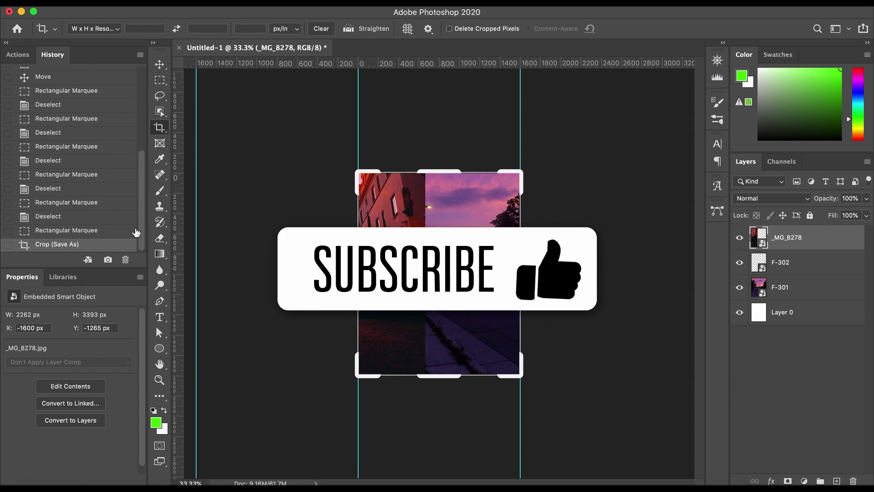
Switch to the Move tool and undo the right-slide crop with Cmd+Z.
{"action": "key", "text": "v"}
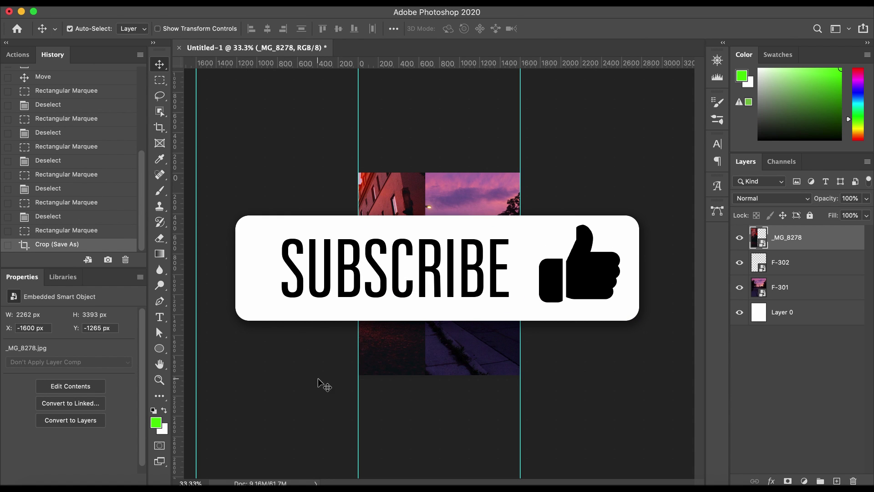
{"action": "key", "text": "super+z"}
{"action": "key", "text": "super+z"}
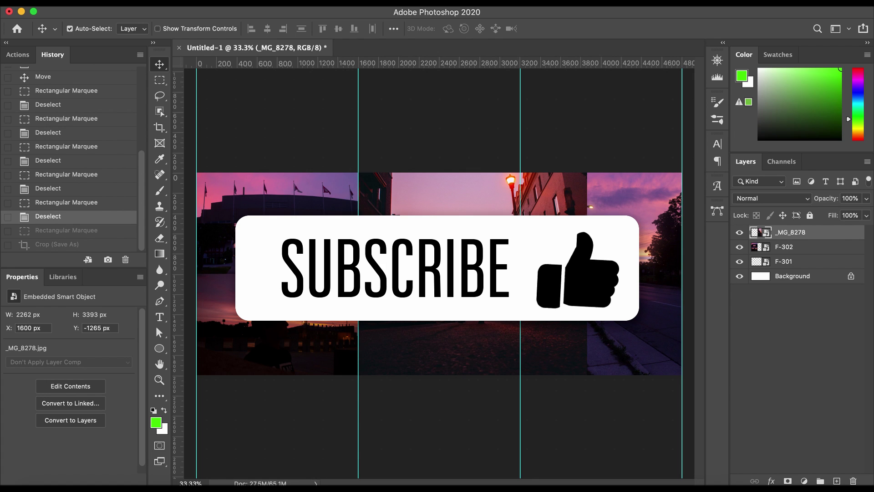